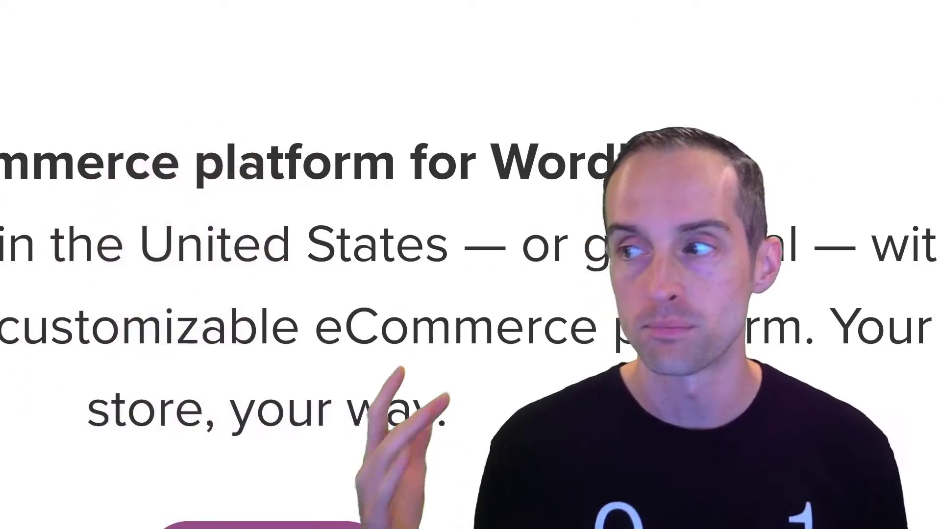
Look over the online course products listed on the shop page
{"action": "scroll", "coordinate": [595, 210], "scroll_direction": "down", "scroll_amount": 2}
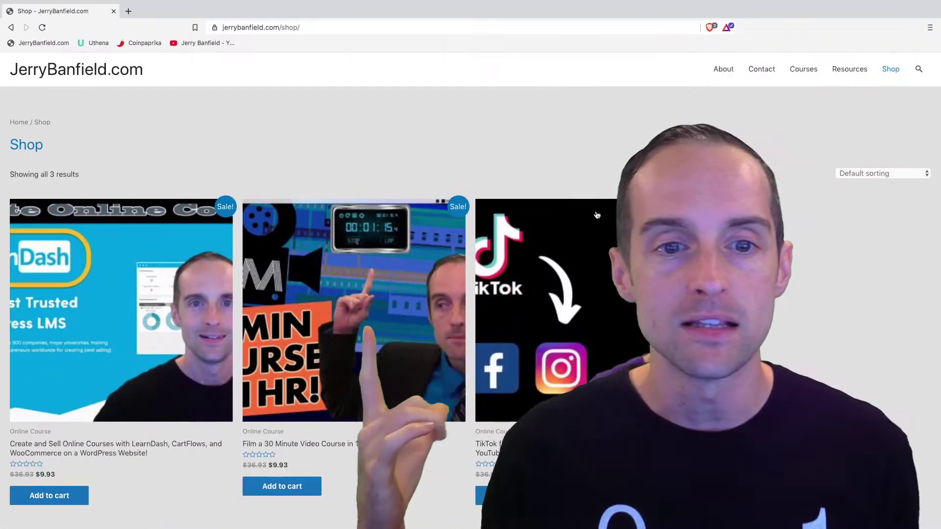
{"action": "scroll", "coordinate": [287, 178], "scroll_direction": "down", "scroll_amount": 1}
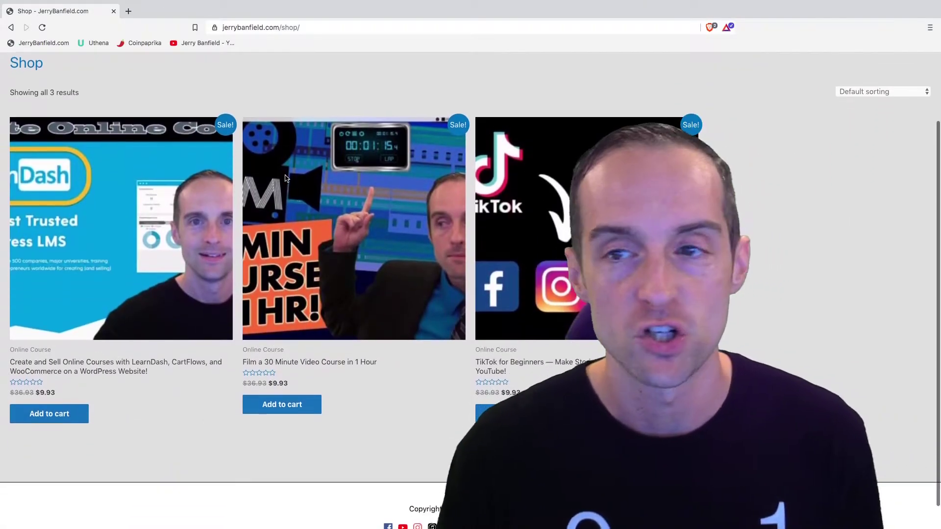
{"action": "scroll", "coordinate": [285, 178], "scroll_direction": "up", "scroll_amount": 3}
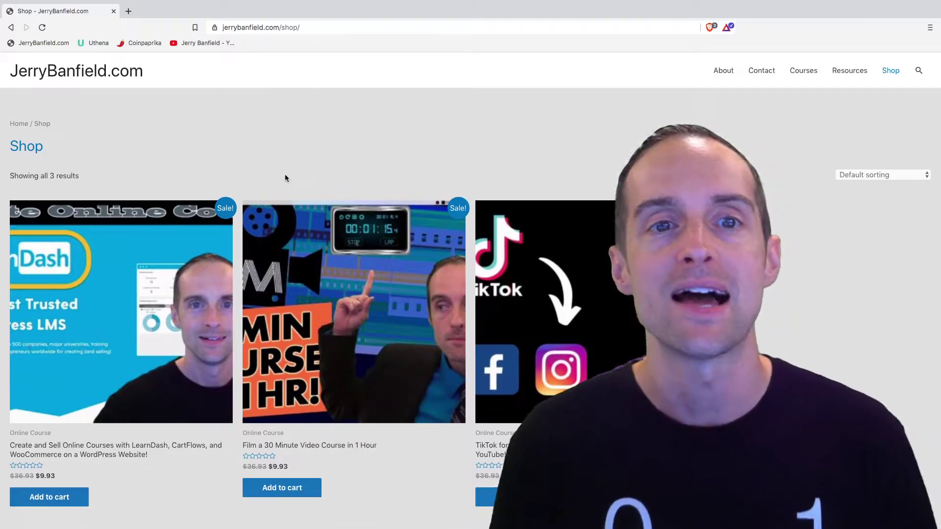
{"action": "scroll", "coordinate": [285, 177], "scroll_direction": "down", "scroll_amount": 3}
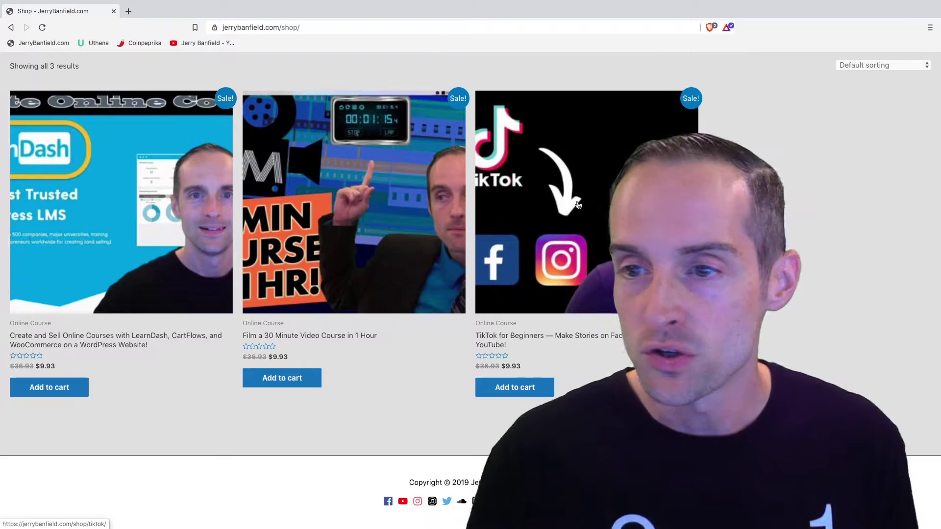
{"action": "scroll", "coordinate": [205, 252], "scroll_direction": "up", "scroll_amount": 3}
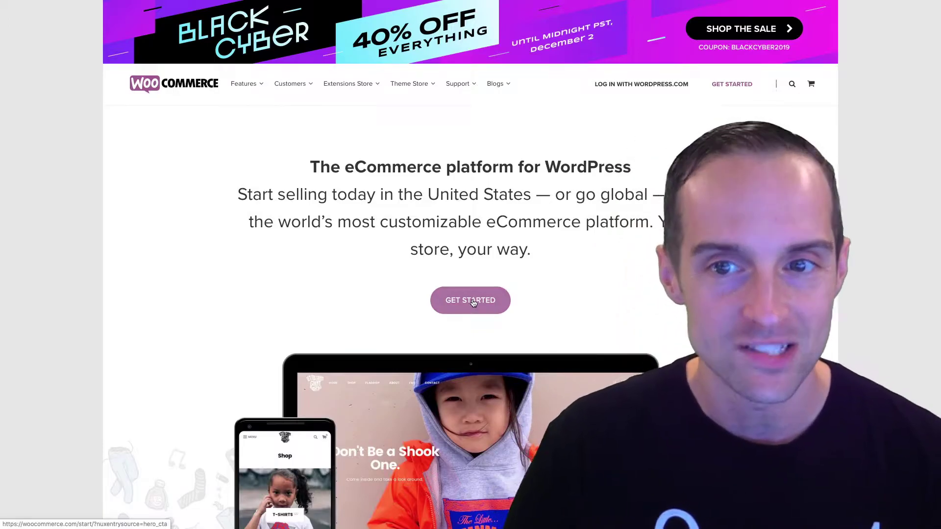
Switch to the "LearnDash Buying and Installing" Canva design and present it full screen from the WooCommerce account approval page
{"action": "left_click", "coordinate": [473, 303]}
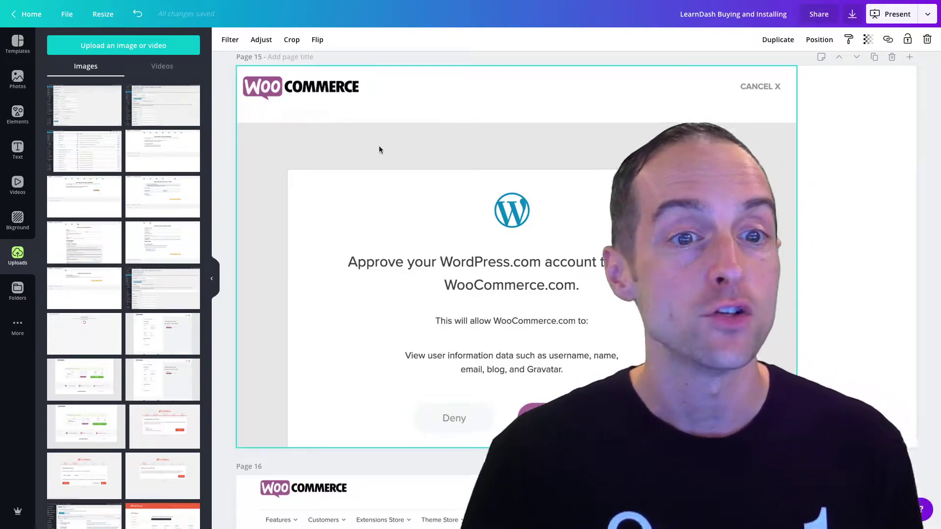
{"action": "key", "text": "Escape"}
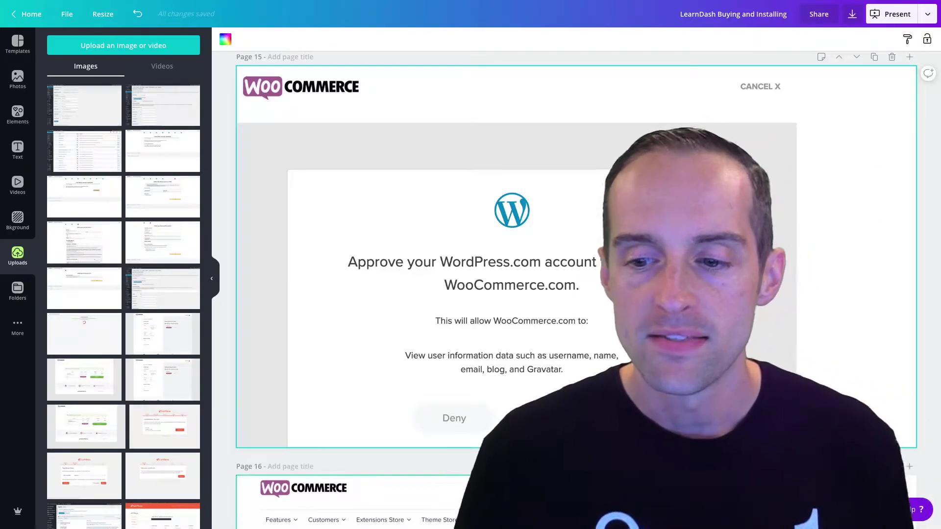
{"action": "key", "text": "ctrl+alt+p"}
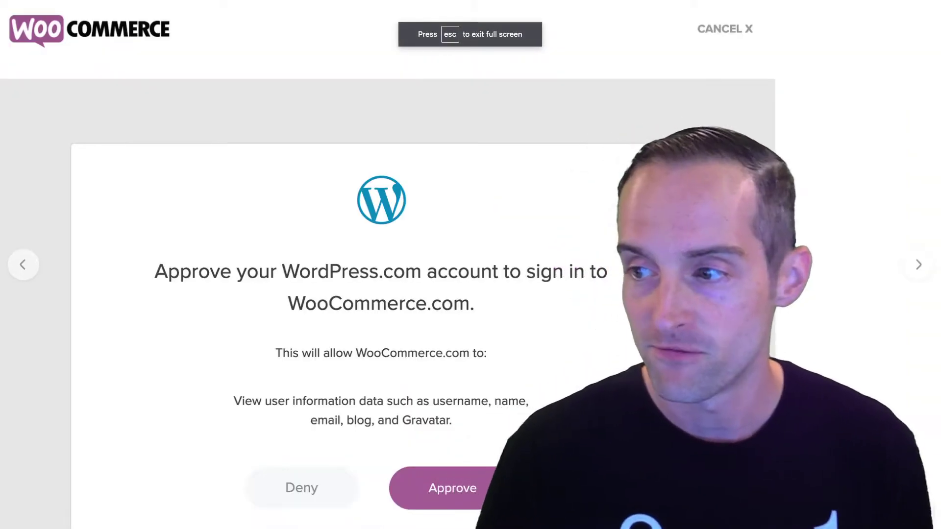
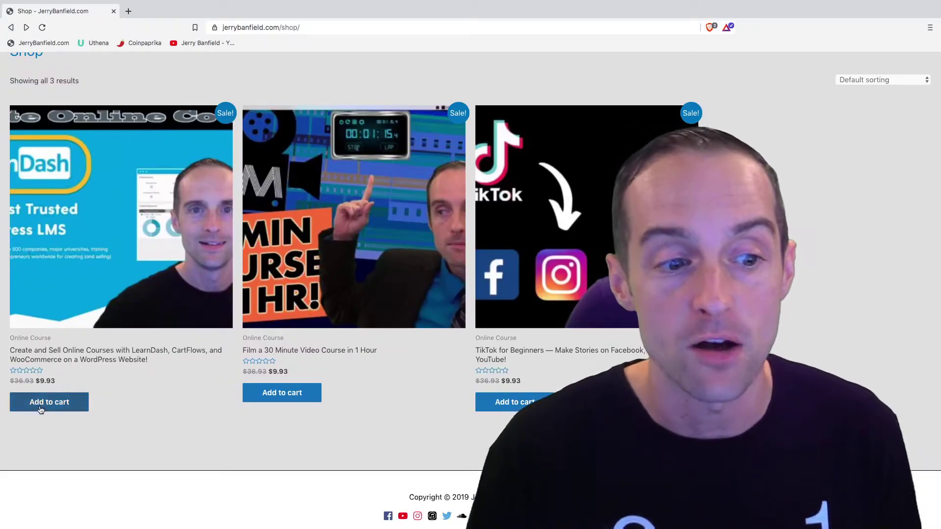
Add the "Create and Sell Online Courses with LearnDash, CartFlows, and WooCommerce" product to the cart from the shop and view the cart
{"action": "left_click", "coordinate": [42, 407]}
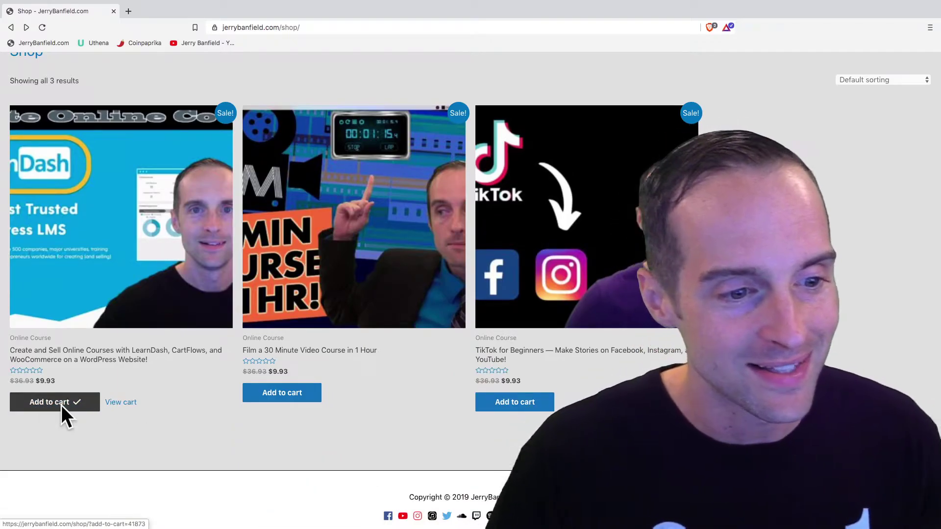
{"action": "left_click", "coordinate": [123, 402]}
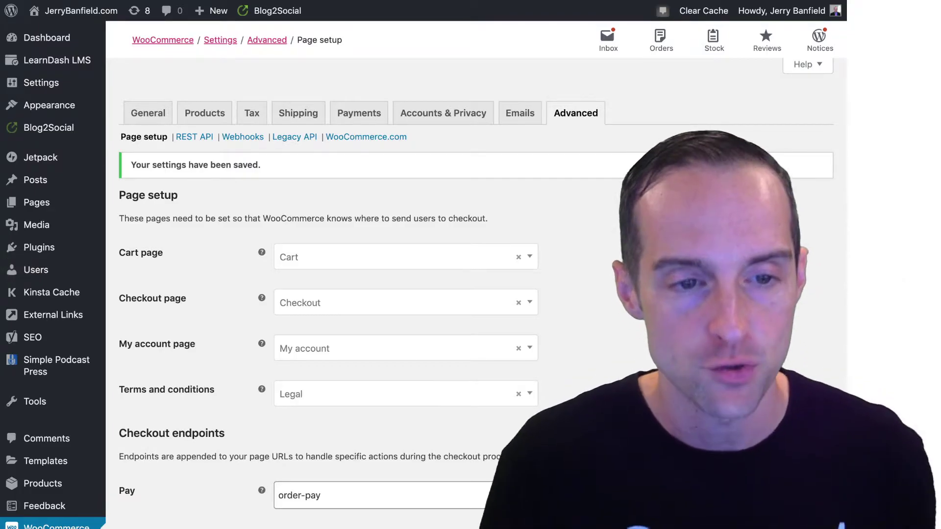
{"action": "scroll", "coordinate": [358, 296], "scroll_direction": "left", "scroll_amount": 5}
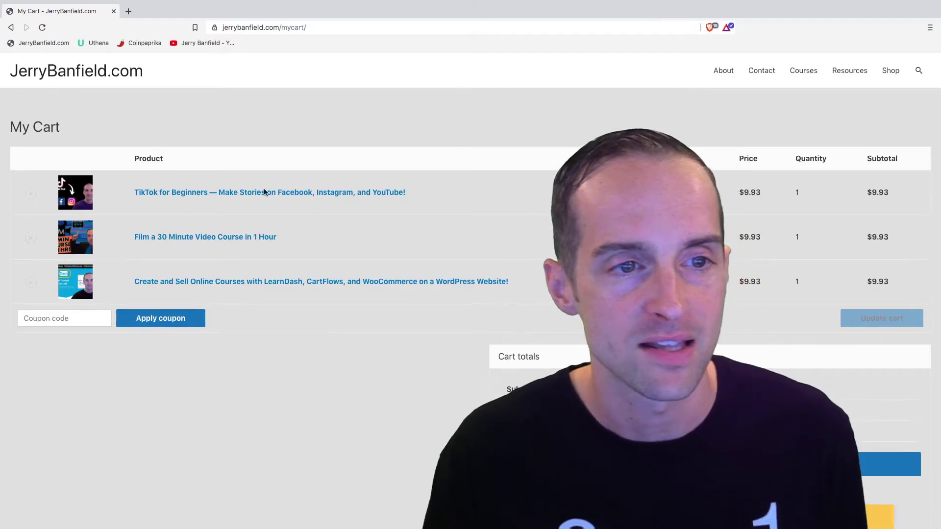
Empty the cart by removing the TikTok, 30 Minute Video and LearnDash courses
{"action": "scroll", "coordinate": [123, 203], "scroll_direction": "down", "scroll_amount": 1}
{"action": "left_click", "coordinate": [30, 171]}
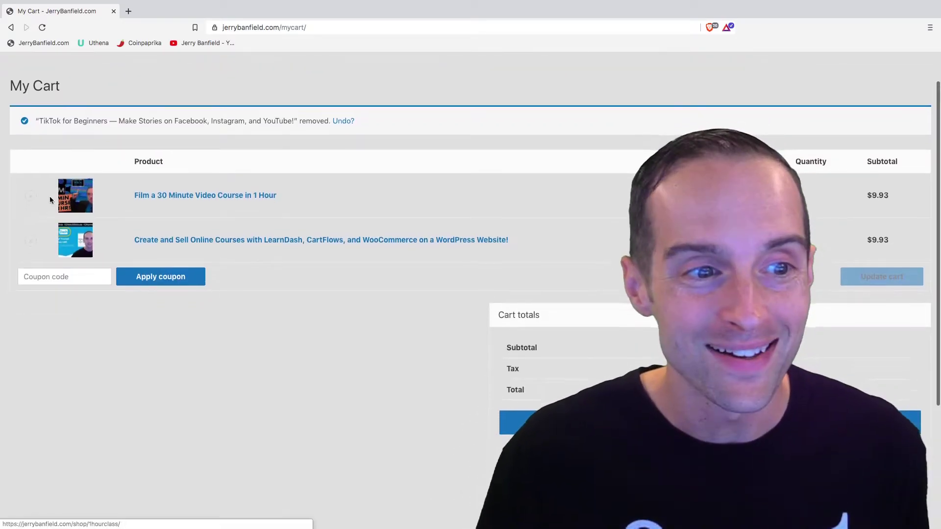
{"action": "left_click", "coordinate": [28, 193]}
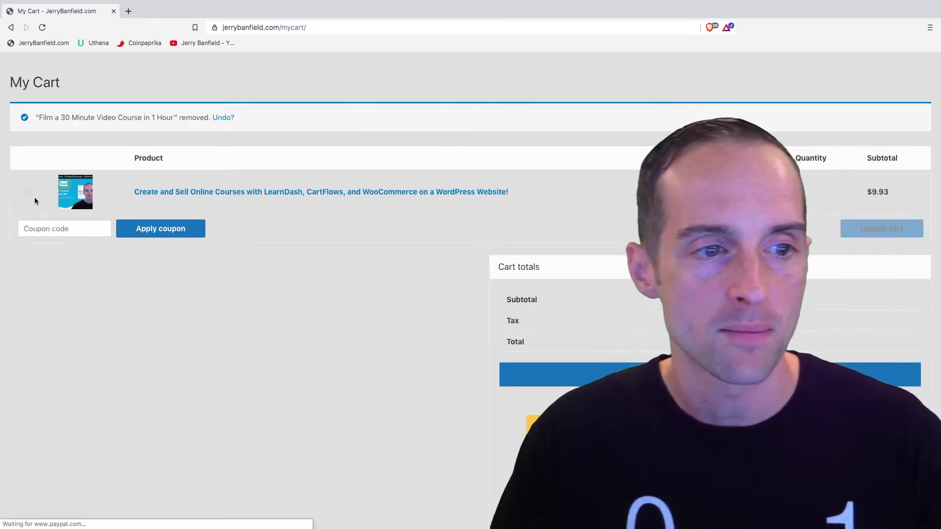
{"action": "left_click", "coordinate": [31, 194]}
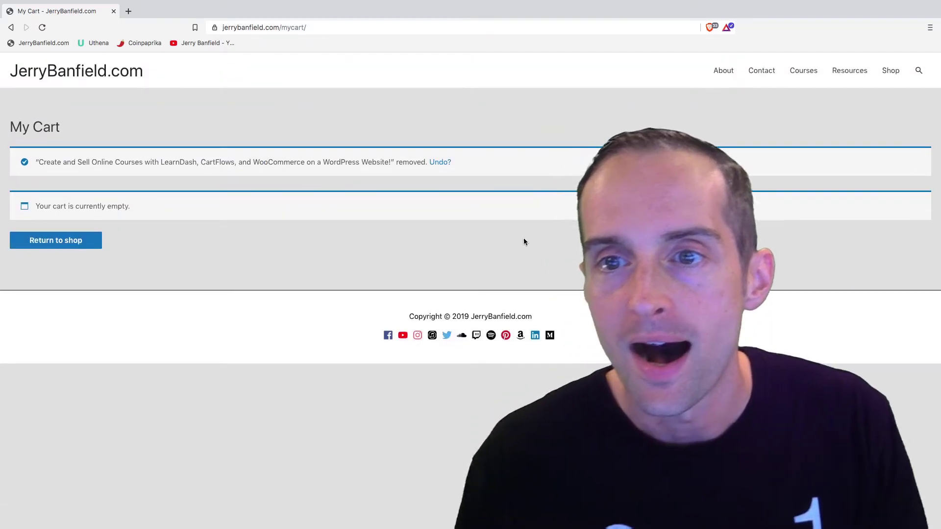
Browse the courses archive and open the "Create and Sell Online Courses with LearnDash, CartFlows, and WooCommerce" course page
{"action": "left_click", "coordinate": [815, 72]}
{"action": "scroll", "coordinate": [439, 186], "scroll_direction": "down", "scroll_amount": 10}
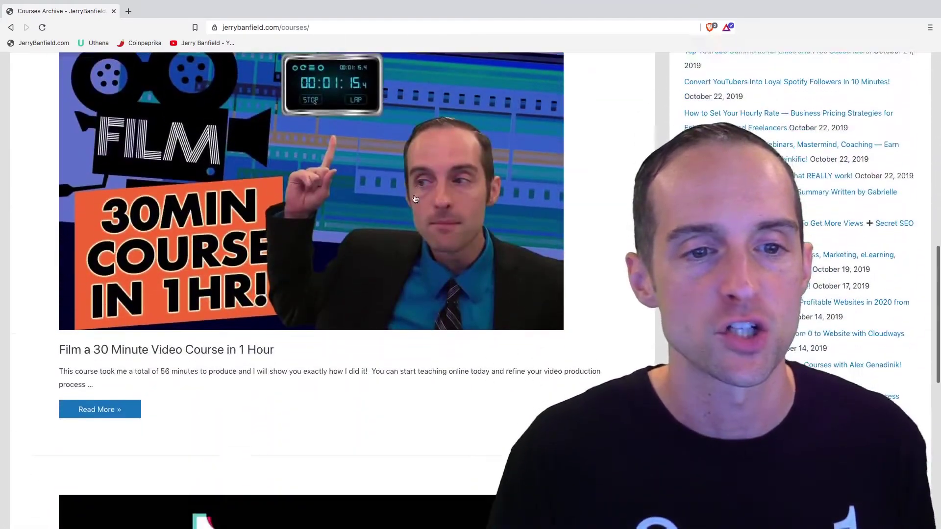
{"action": "scroll", "coordinate": [414, 198], "scroll_direction": "down", "scroll_amount": 10}
{"action": "scroll", "coordinate": [414, 199], "scroll_direction": "up", "scroll_amount": 5}
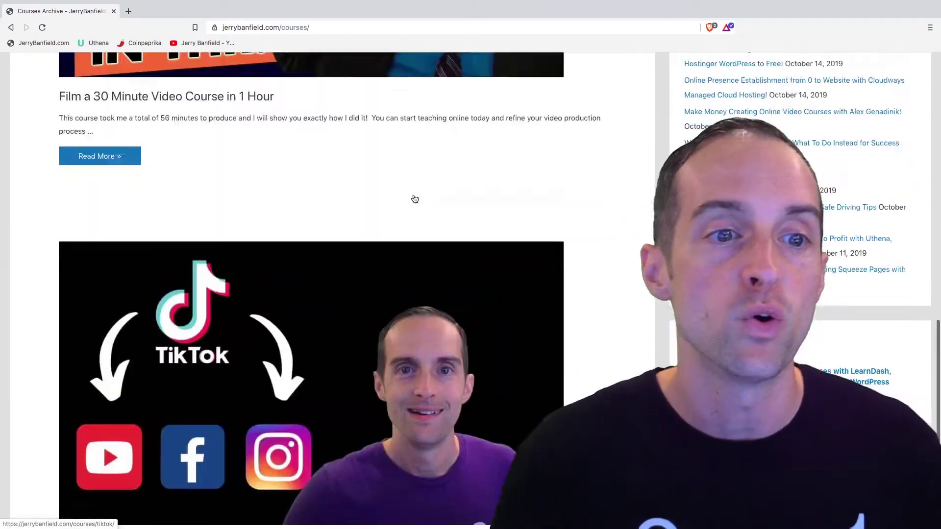
{"action": "scroll", "coordinate": [414, 198], "scroll_direction": "up", "scroll_amount": 10}
{"action": "scroll", "coordinate": [414, 199], "scroll_direction": "down", "scroll_amount": 3}
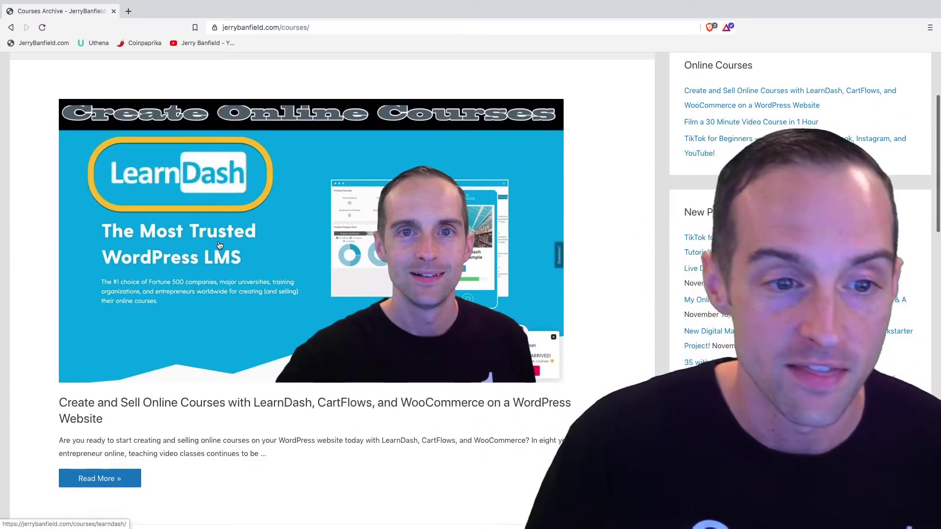
{"action": "left_click", "coordinate": [537, 311]}
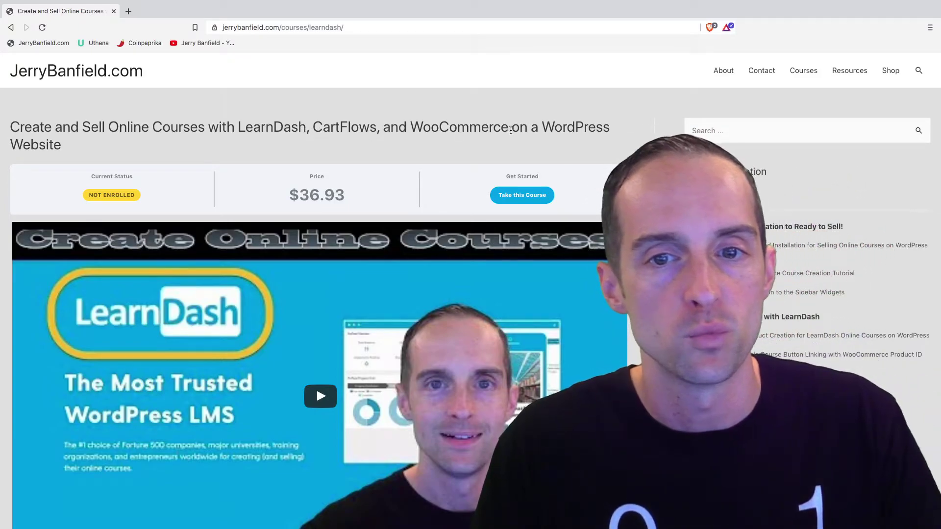
Take the LearnDash course from its course page to add it to the cart, and view the cart
{"action": "scroll", "coordinate": [428, 163], "scroll_direction": "down", "scroll_amount": 1}
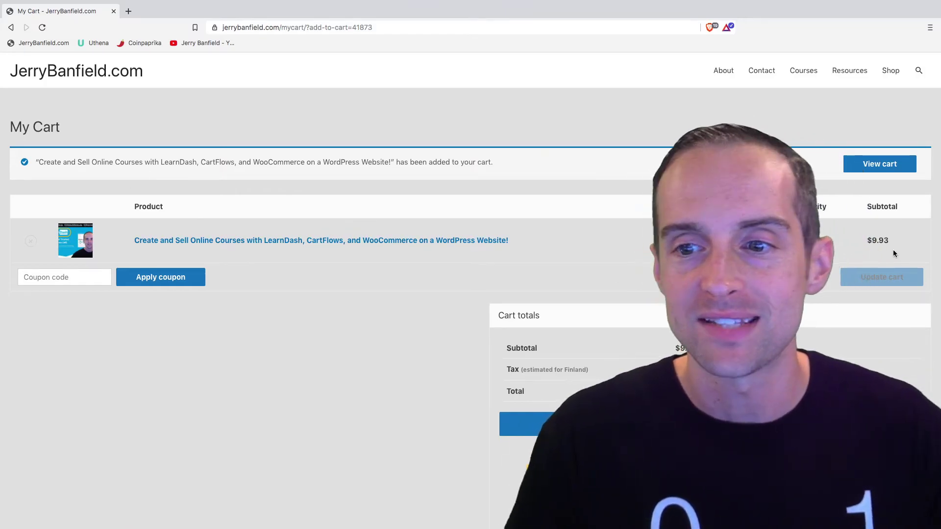
{"action": "scroll", "coordinate": [893, 253], "scroll_direction": "down", "scroll_amount": 1}
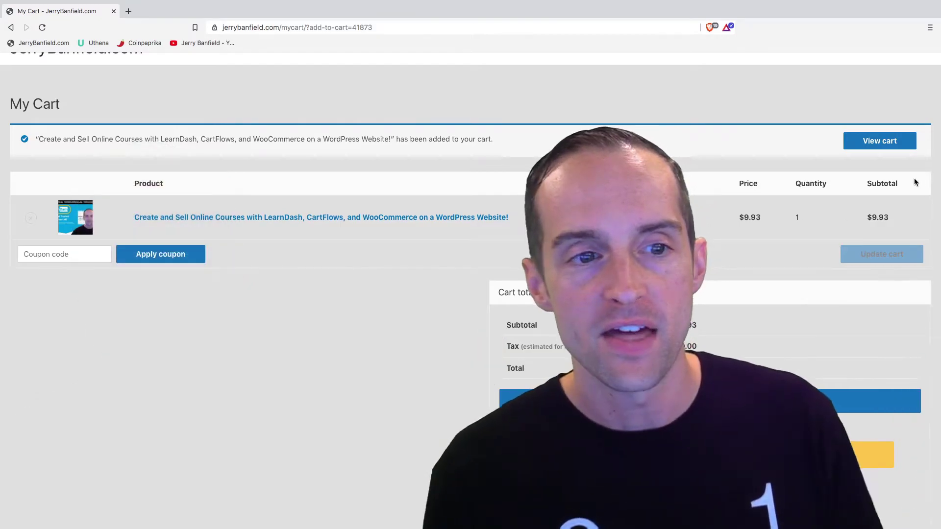
{"action": "left_click", "coordinate": [880, 140]}
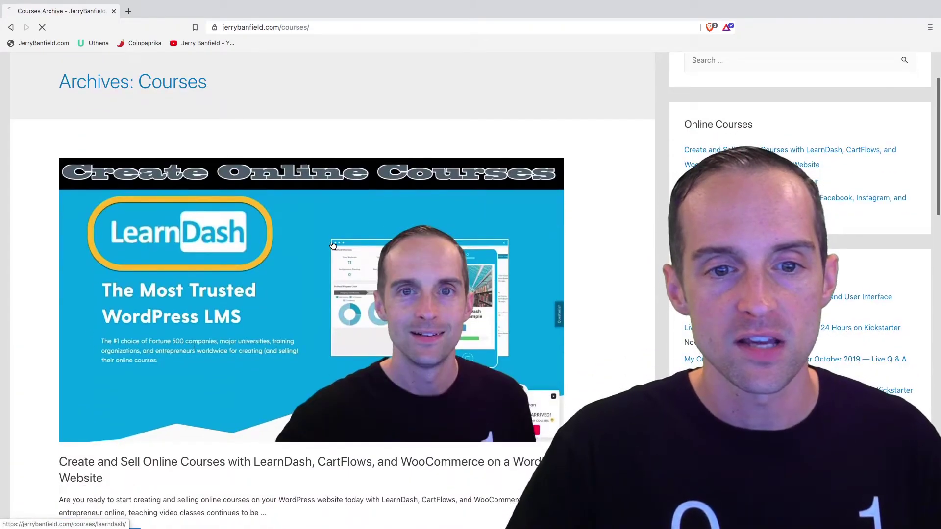
Reopen the LearnDash course page from the courses archive and review its course content list
{"action": "left_click", "coordinate": [553, 281]}
{"action": "scroll", "coordinate": [469, 266], "scroll_direction": "down", "scroll_amount": 10}
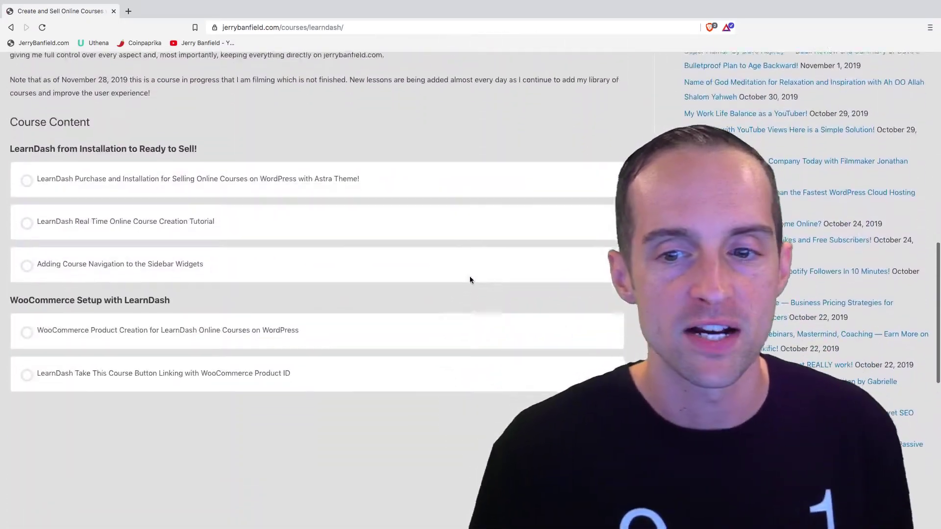
{"action": "scroll", "coordinate": [469, 279], "scroll_direction": "up", "scroll_amount": 10}
Open the LearnDash course and "Film a 30 Minute Video Course in 1 Hour" product pages from the shop and review their descriptions
{"action": "left_click", "coordinate": [891, 71]}
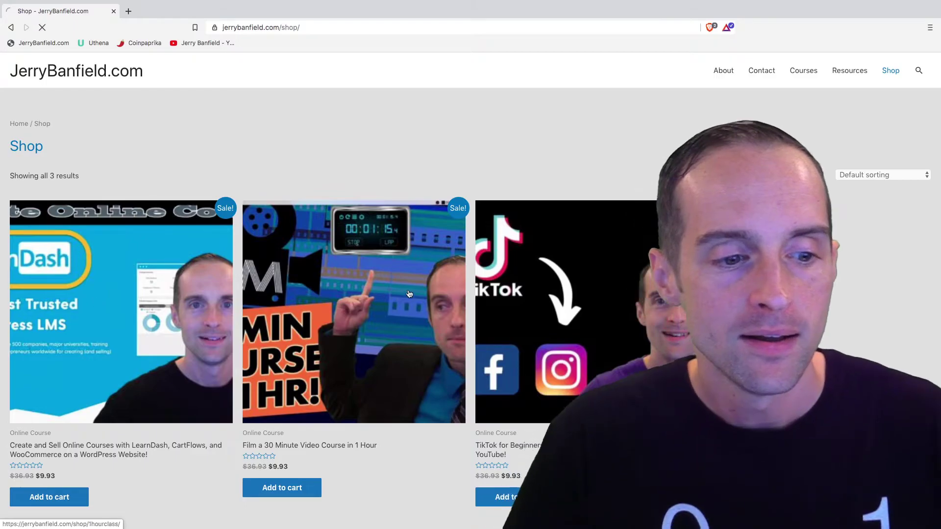
{"action": "scroll", "coordinate": [528, 240], "scroll_direction": "down", "scroll_amount": 4}
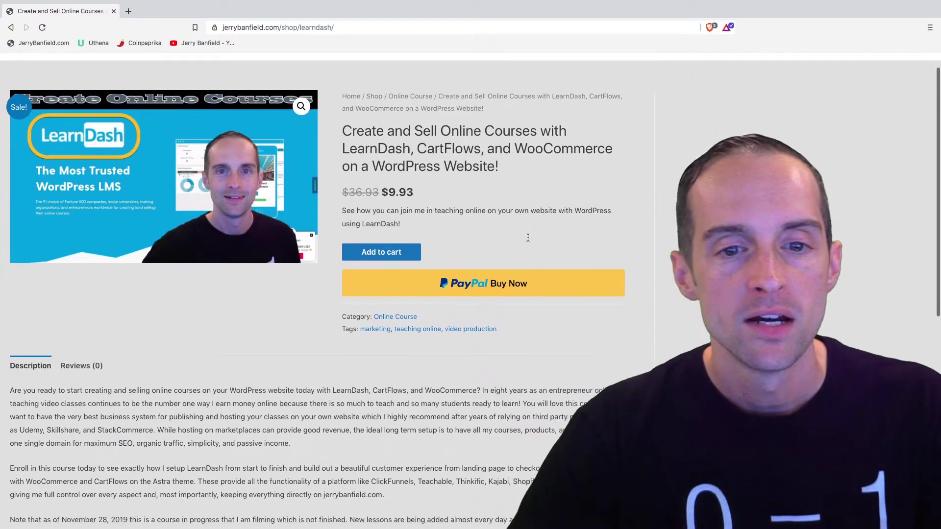
{"action": "scroll", "coordinate": [528, 240], "scroll_direction": "down", "scroll_amount": 5}
{"action": "scroll", "coordinate": [527, 239], "scroll_direction": "up", "scroll_amount": 10}
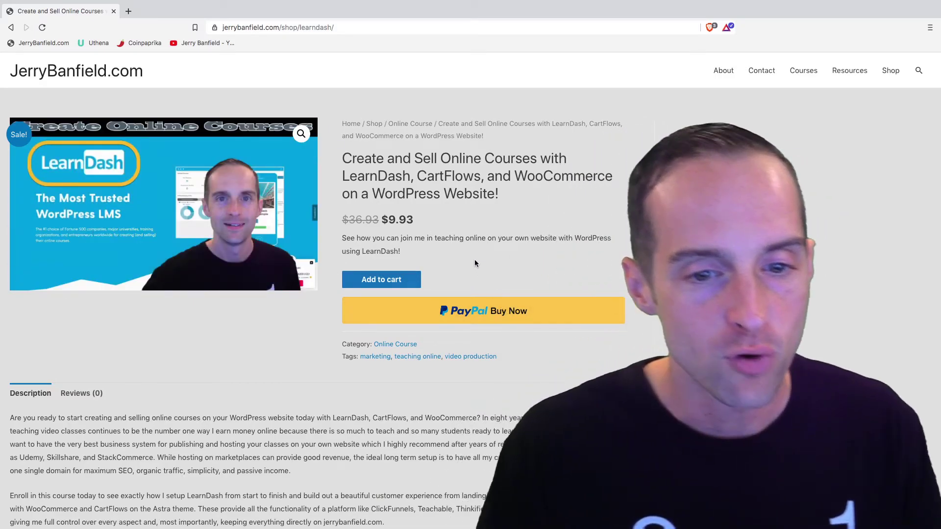
{"action": "scroll", "coordinate": [475, 260], "scroll_direction": "down", "scroll_amount": 8}
{"action": "scroll", "coordinate": [436, 254], "scroll_direction": "up", "scroll_amount": 8}
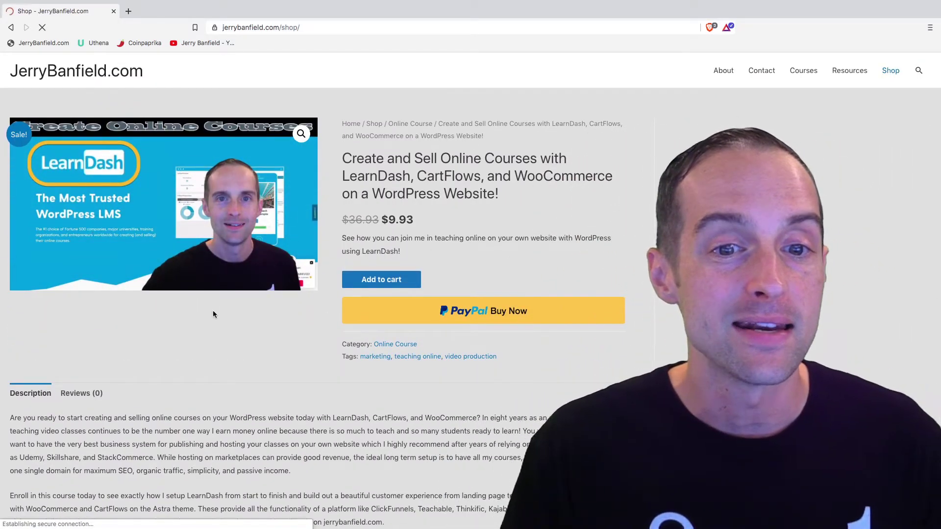
{"action": "scroll", "coordinate": [171, 263], "scroll_direction": "down", "scroll_amount": 1}
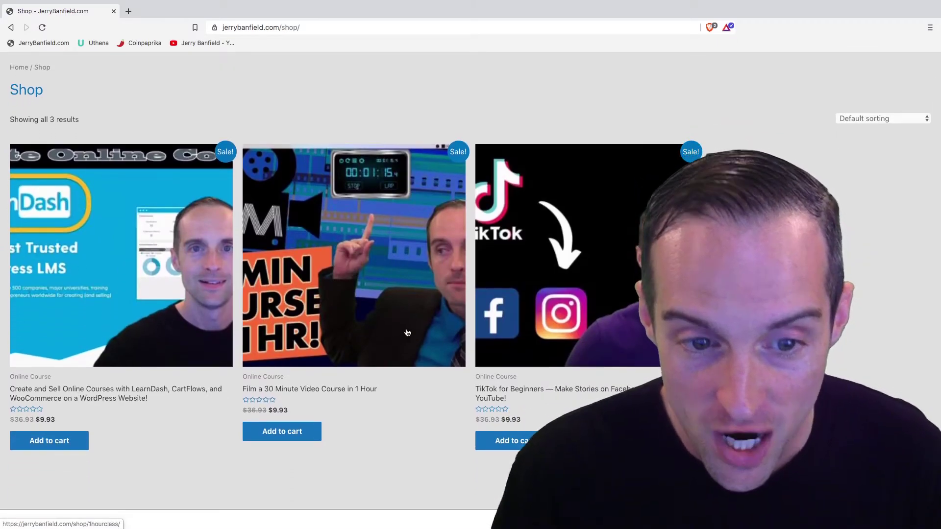
{"action": "scroll", "coordinate": [407, 333], "scroll_direction": "down", "scroll_amount": 1}
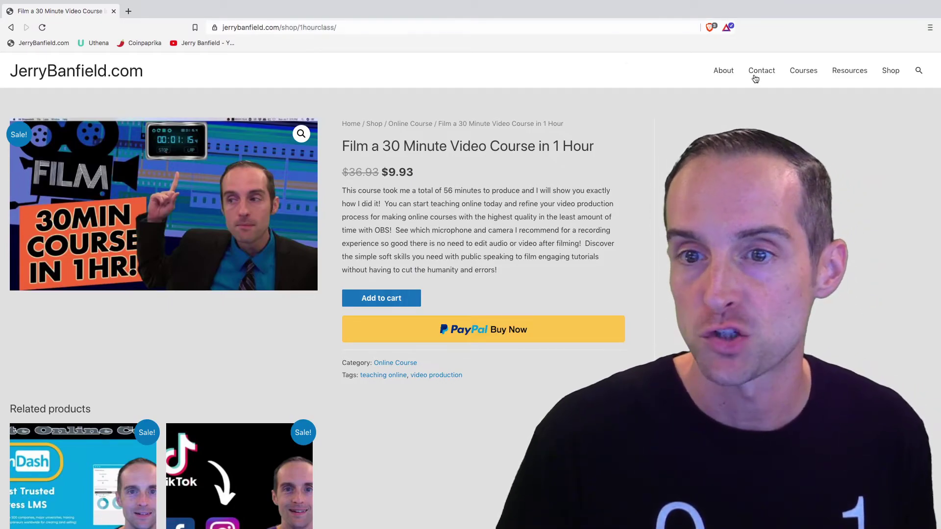
Find "Film a 30 Minute Video Course in 1 Hour" in the courses archive and take the course to add it to the cart
{"action": "left_click", "coordinate": [810, 73]}
{"action": "scroll", "coordinate": [343, 259], "scroll_direction": "down", "scroll_amount": 10}
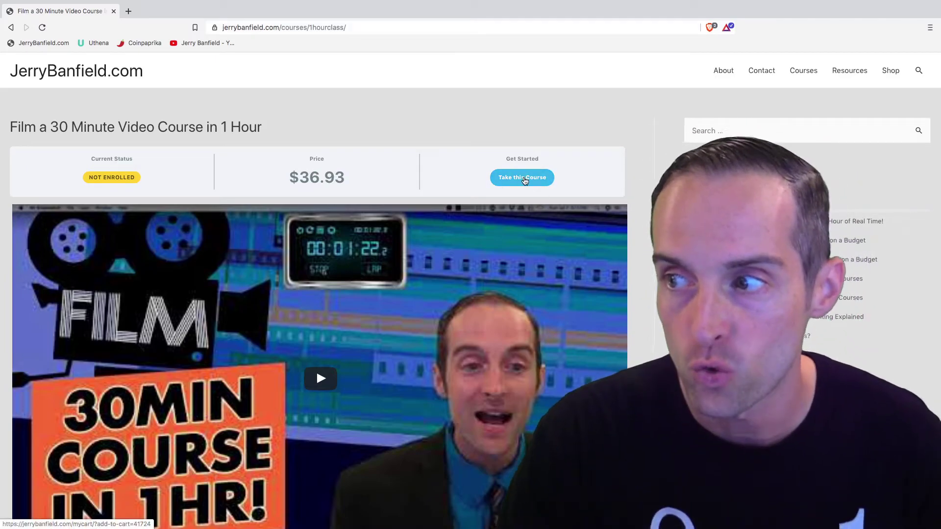
{"action": "left_click", "coordinate": [523, 179]}
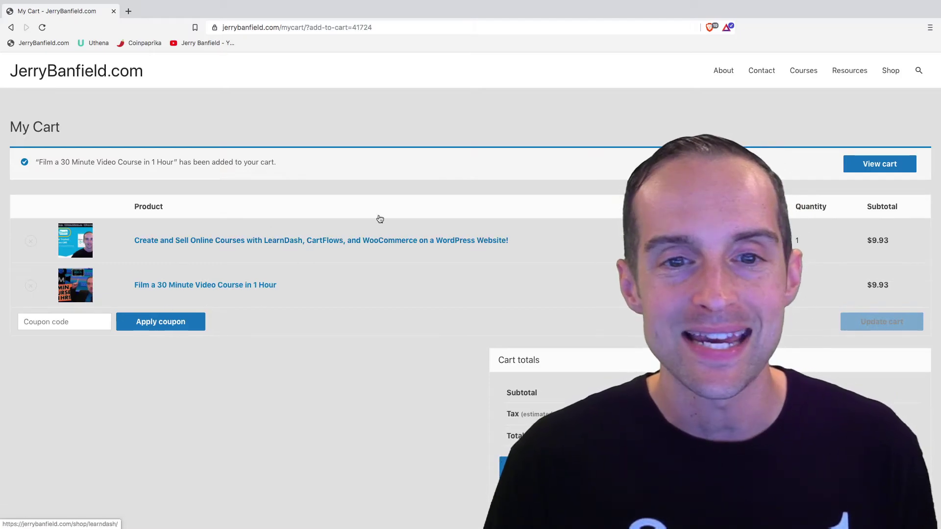
View the cart and examine its totals, checkout option and available payment methods
{"action": "left_click", "coordinate": [876, 164]}
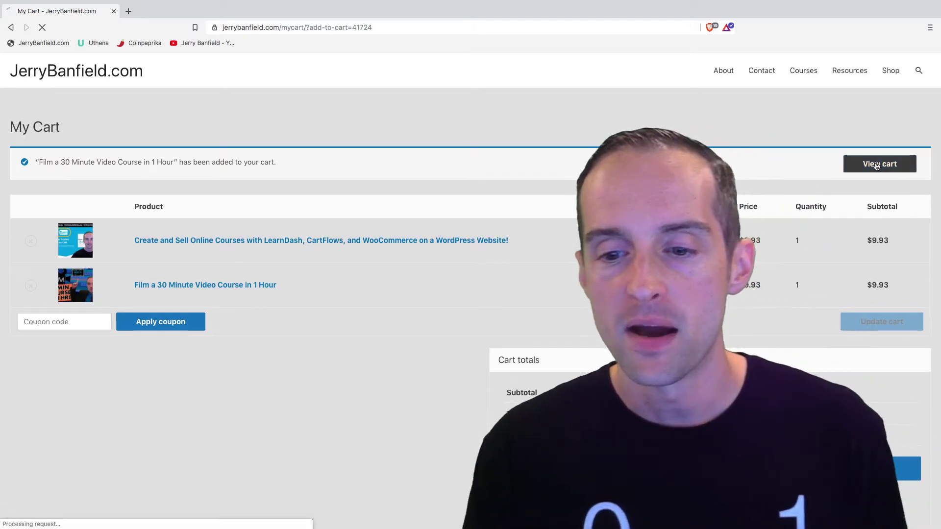
{"action": "scroll", "coordinate": [463, 245], "scroll_direction": "down", "scroll_amount": 3}
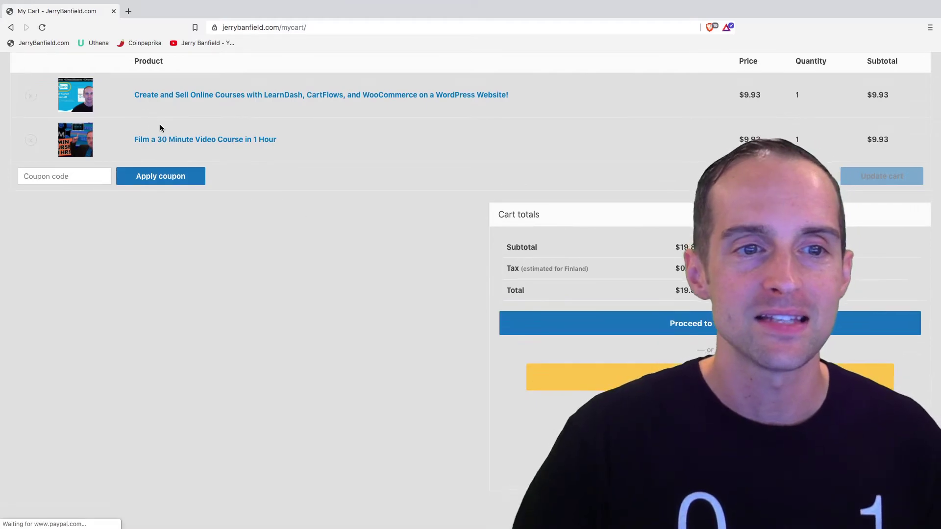
{"action": "scroll", "coordinate": [219, 202], "scroll_direction": "up", "scroll_amount": 1}
{"action": "scroll", "coordinate": [219, 200], "scroll_direction": "down", "scroll_amount": 1}
{"action": "scroll", "coordinate": [606, 296], "scroll_direction": "down", "scroll_amount": 1}
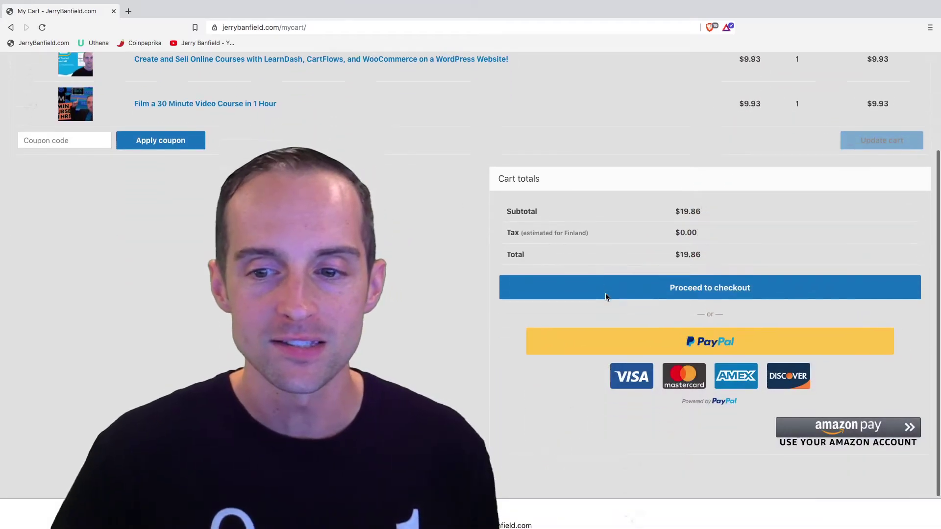
{"action": "scroll", "coordinate": [606, 296], "scroll_direction": "down", "scroll_amount": 1}
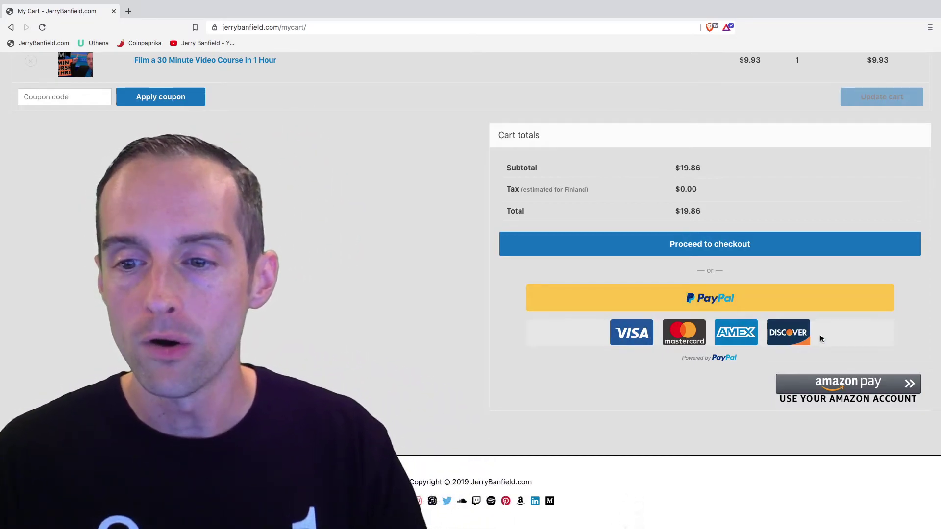
Review the cart's PayPal, card and Amazon Pay options, and proceed to checkout
{"action": "scroll", "coordinate": [636, 333], "scroll_direction": "down", "scroll_amount": 1}
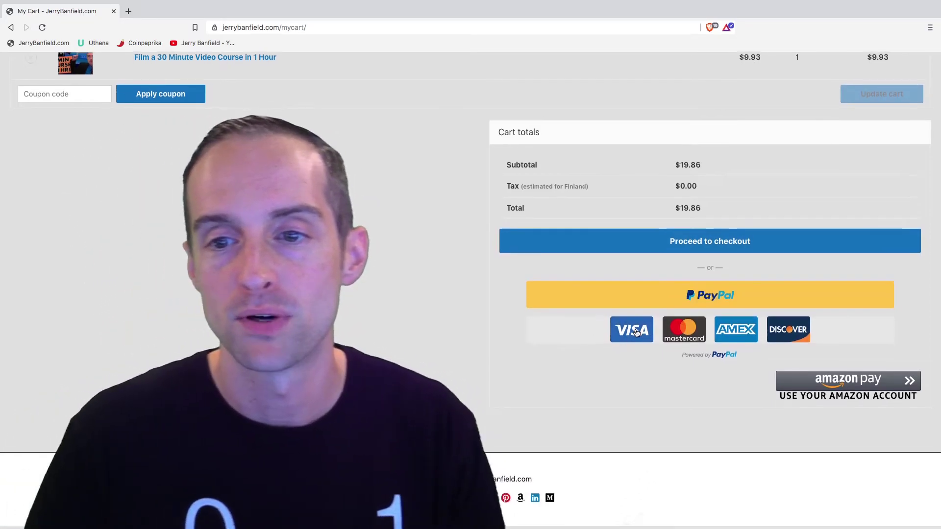
{"action": "scroll", "coordinate": [636, 333], "scroll_direction": "up", "scroll_amount": 1}
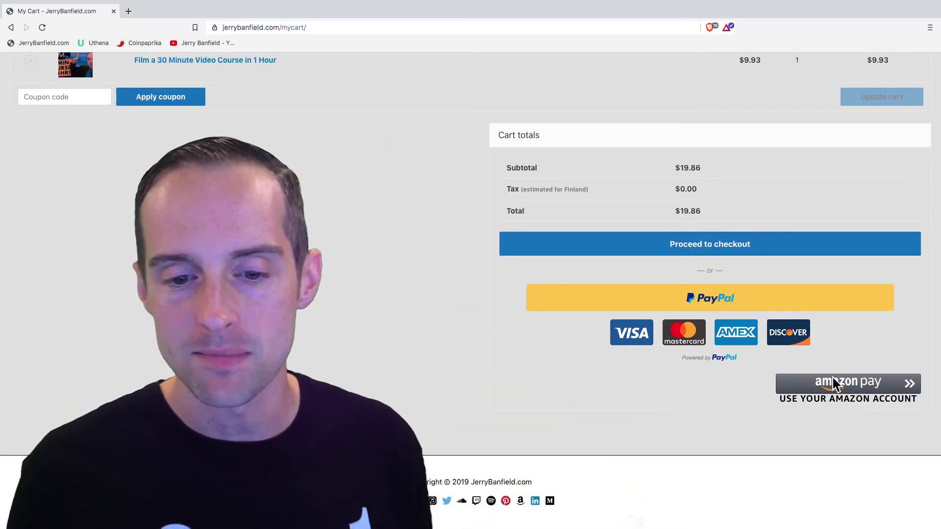
{"action": "scroll", "coordinate": [814, 381], "scroll_direction": "up", "scroll_amount": 5}
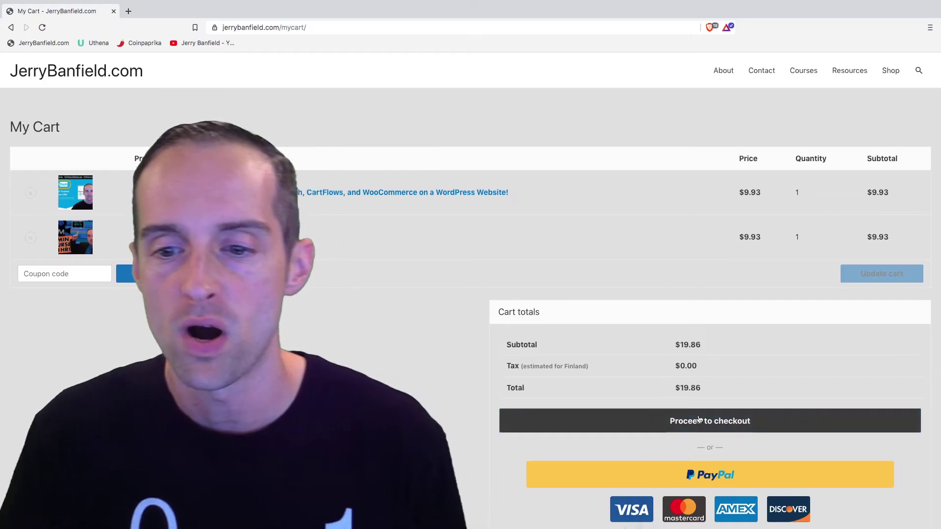
{"action": "left_click", "coordinate": [699, 418]}
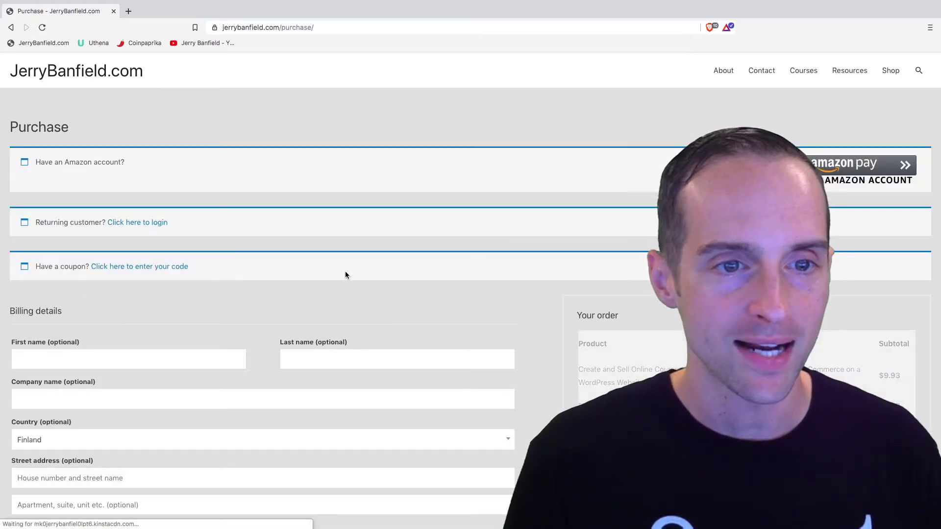
Examine the checkout page's Amazon Pay, returning-customer login and coupon options, and its billing detail fields
{"action": "scroll", "coordinate": [255, 245], "scroll_direction": "down", "scroll_amount": 4}
{"action": "scroll", "coordinate": [255, 245], "scroll_direction": "up", "scroll_amount": 4}
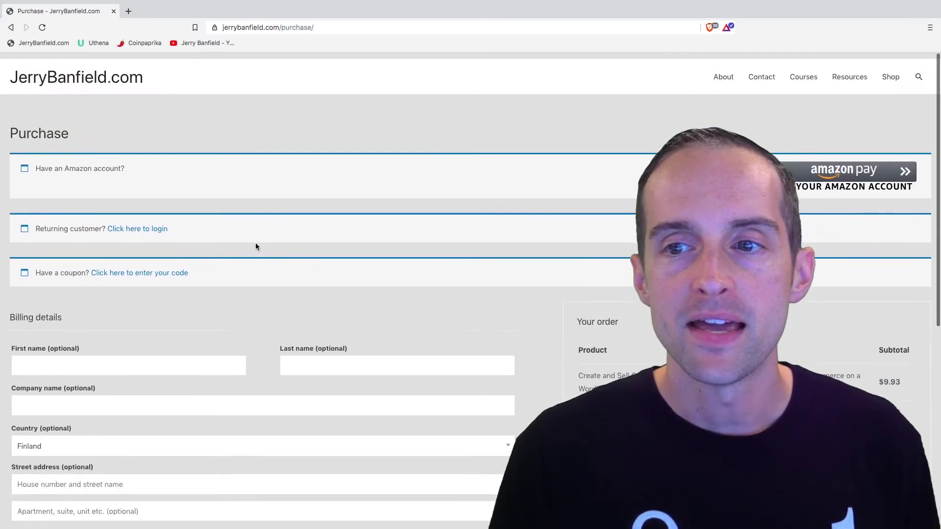
{"action": "scroll", "coordinate": [255, 245], "scroll_direction": "down", "scroll_amount": 8}
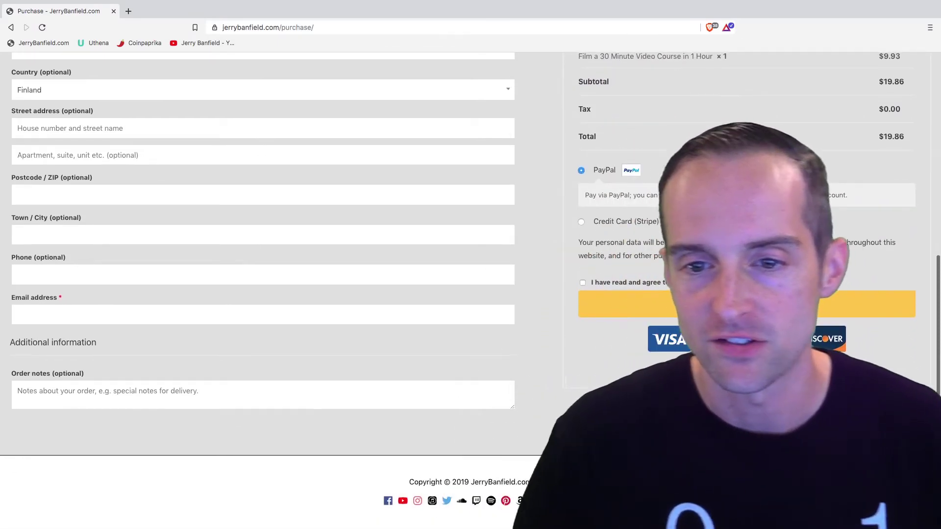
{"action": "scroll", "coordinate": [221, 248], "scroll_direction": "up", "scroll_amount": 5}
{"action": "scroll", "coordinate": [212, 294], "scroll_direction": "down", "scroll_amount": 2}
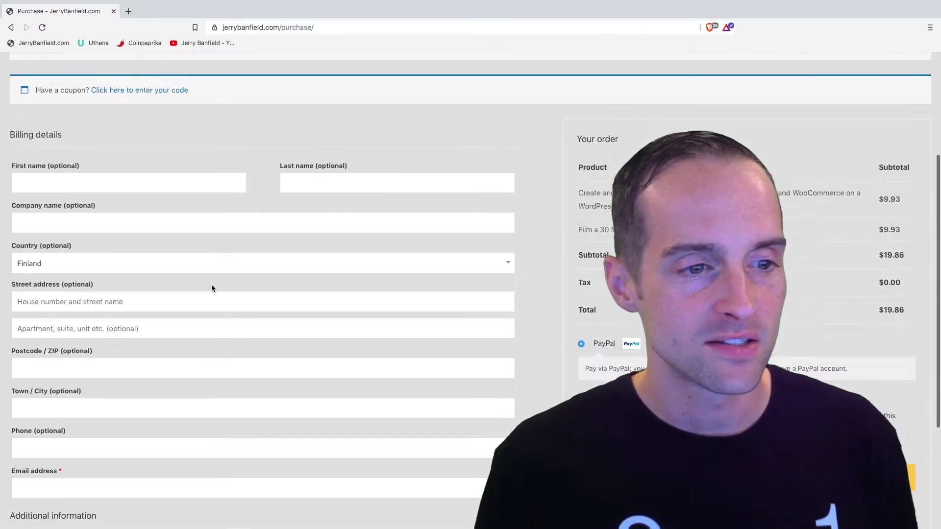
{"action": "scroll", "coordinate": [212, 288], "scroll_direction": "down", "scroll_amount": 3}
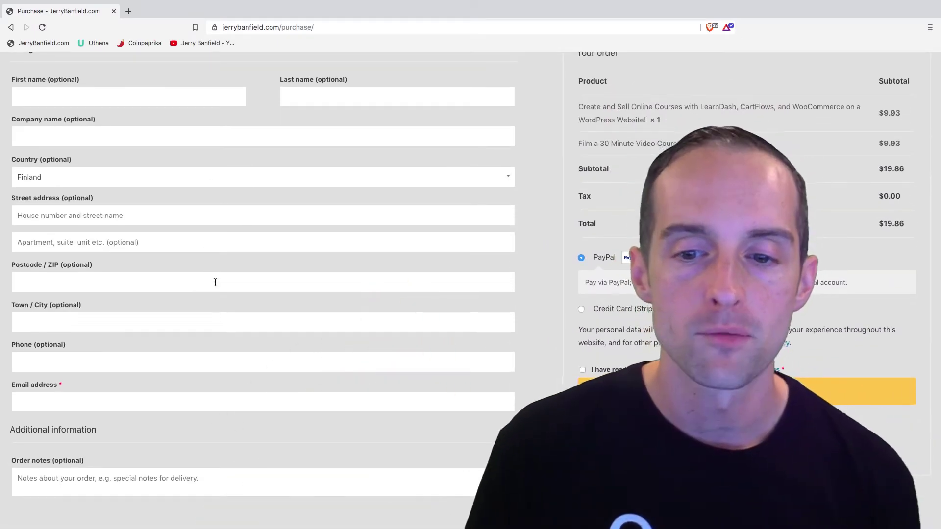
{"action": "scroll", "coordinate": [298, 277], "scroll_direction": "up", "scroll_amount": 5}
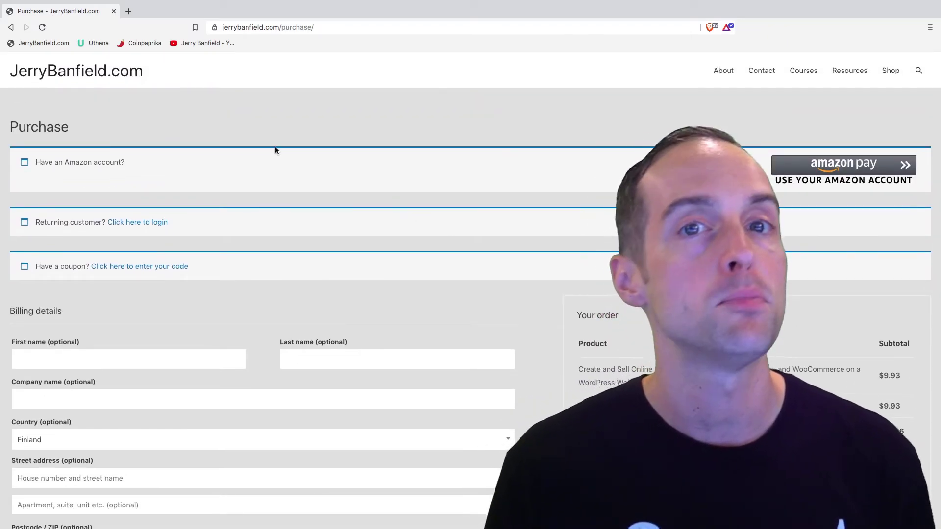
{"action": "scroll", "coordinate": [422, 307], "scroll_direction": "down", "scroll_amount": 8}
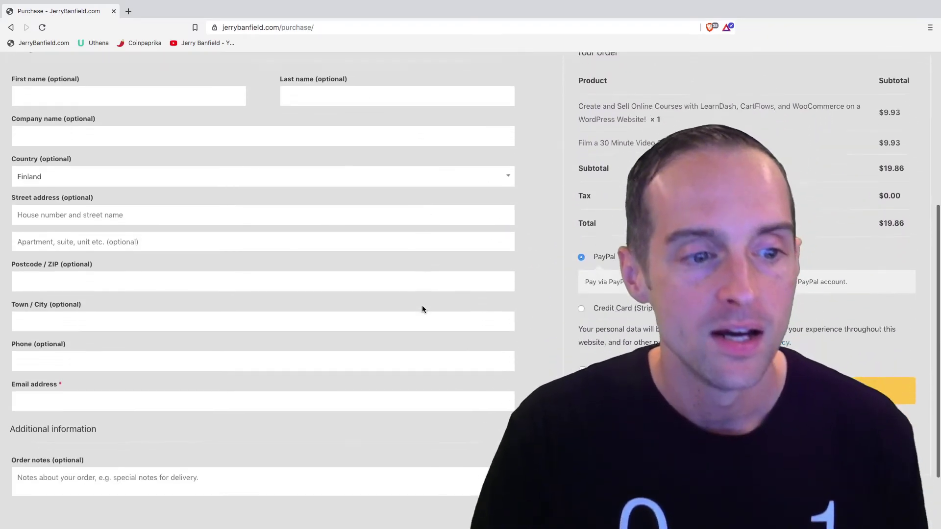
{"action": "scroll", "coordinate": [423, 309], "scroll_direction": "down", "scroll_amount": 3}
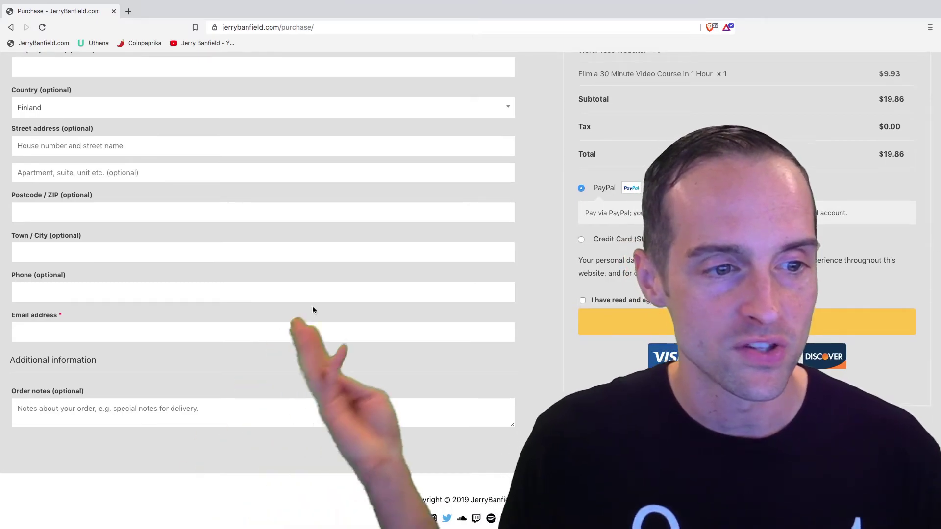
{"action": "scroll", "coordinate": [219, 277], "scroll_direction": "up", "scroll_amount": 3}
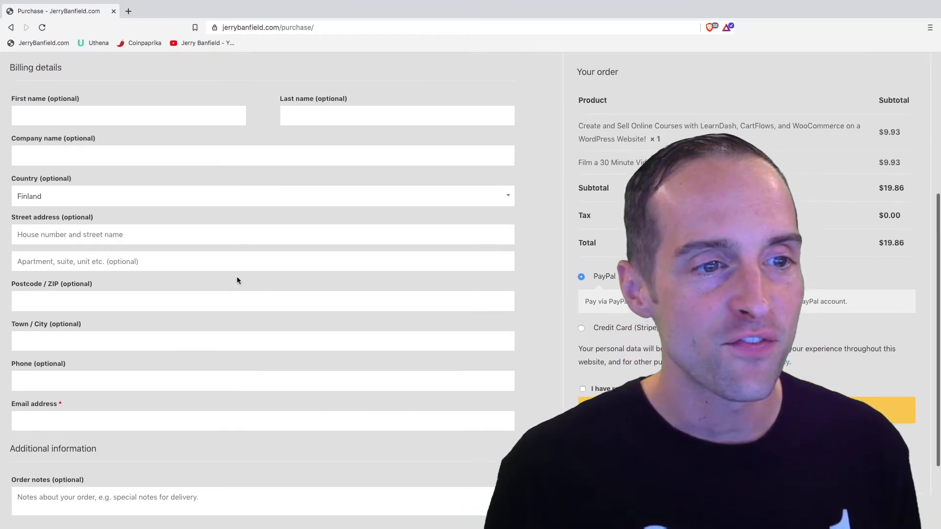
{"action": "scroll", "coordinate": [237, 277], "scroll_direction": "up", "scroll_amount": 2}
{"action": "scroll", "coordinate": [319, 275], "scroll_direction": "down", "scroll_amount": 3}
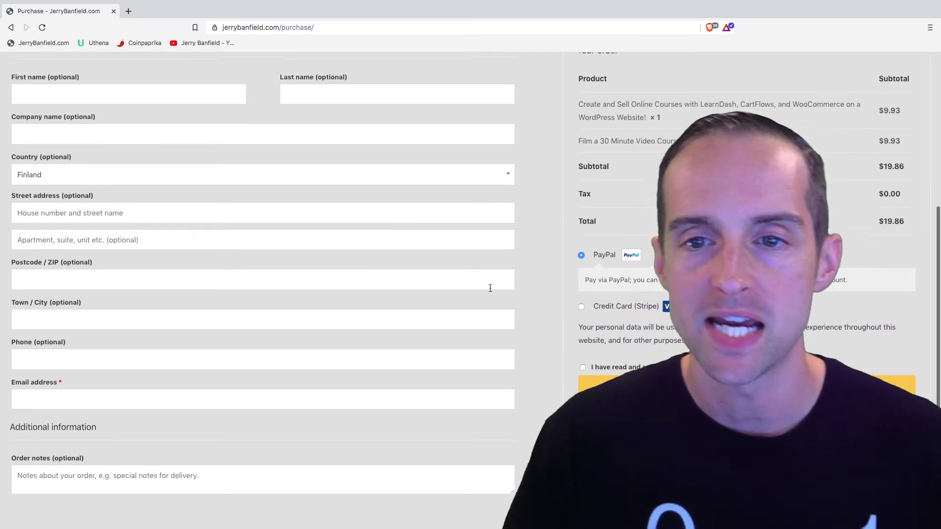
{"action": "scroll", "coordinate": [490, 288], "scroll_direction": "up", "scroll_amount": 3}
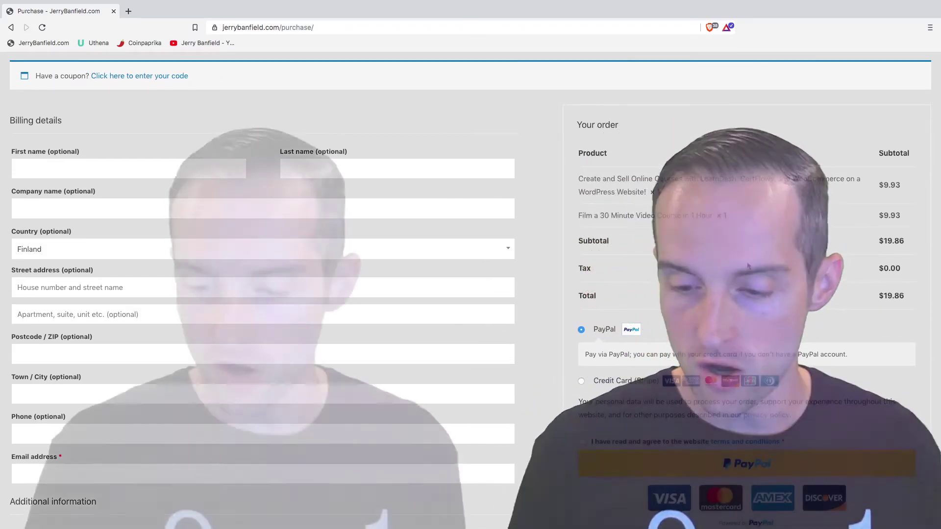
Examine the checkout's order summary, PayPal and Stripe credit card payment choices, and terms and conditions agreement
{"action": "scroll", "coordinate": [550, 282], "scroll_direction": "down", "scroll_amount": 4}
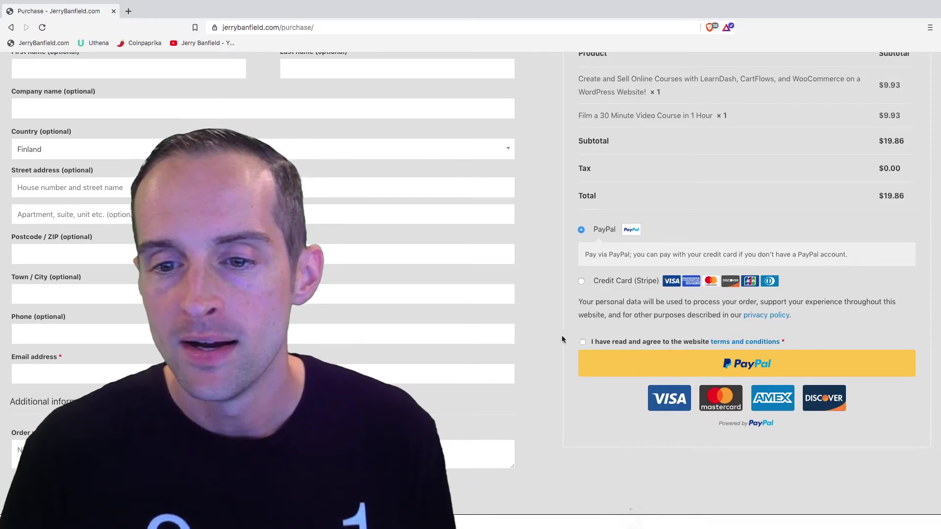
{"action": "scroll", "coordinate": [685, 356], "scroll_direction": "up", "scroll_amount": 4}
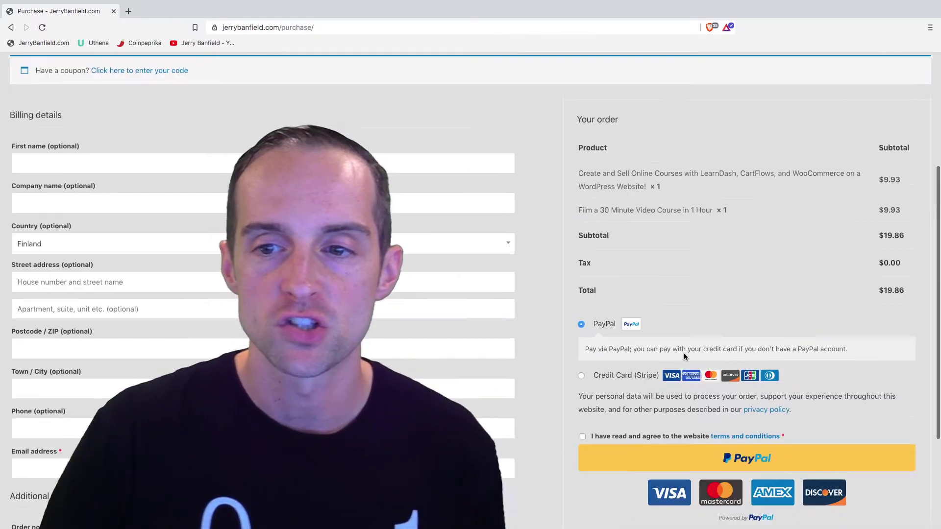
{"action": "scroll", "coordinate": [735, 294], "scroll_direction": "up", "scroll_amount": 5}
{"action": "scroll", "coordinate": [839, 170], "scroll_direction": "down", "scroll_amount": 4}
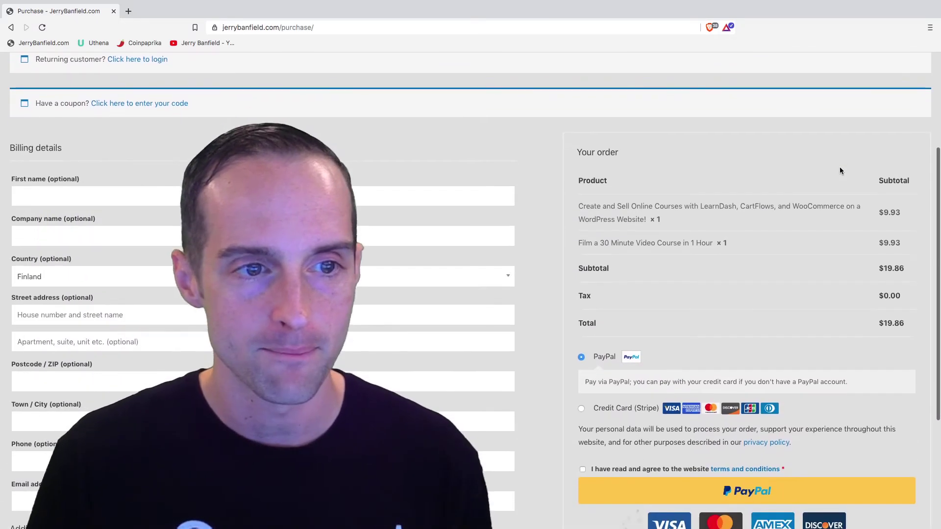
{"action": "scroll", "coordinate": [544, 180], "scroll_direction": "up", "scroll_amount": 3}
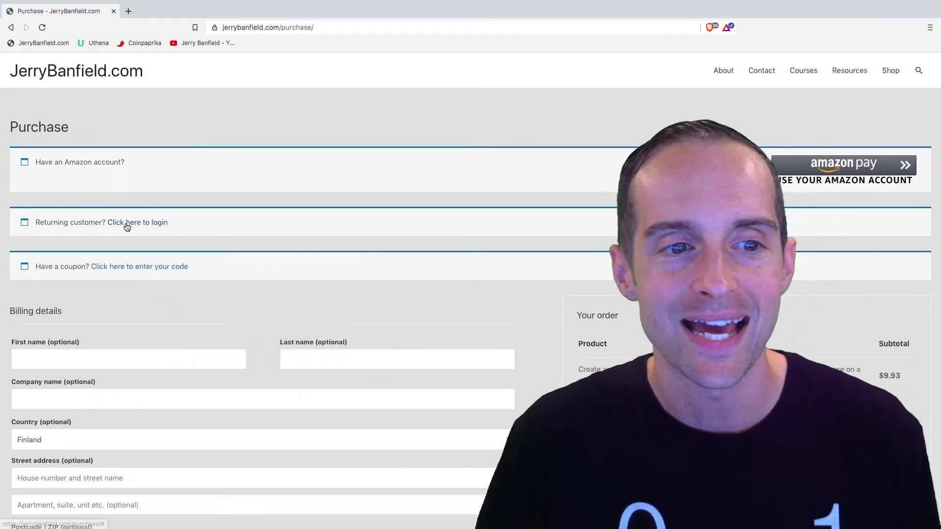
Recheck which checkout billing fields are optional or required, and return to the shop page
{"action": "scroll", "coordinate": [228, 220], "scroll_direction": "down", "scroll_amount": 8}
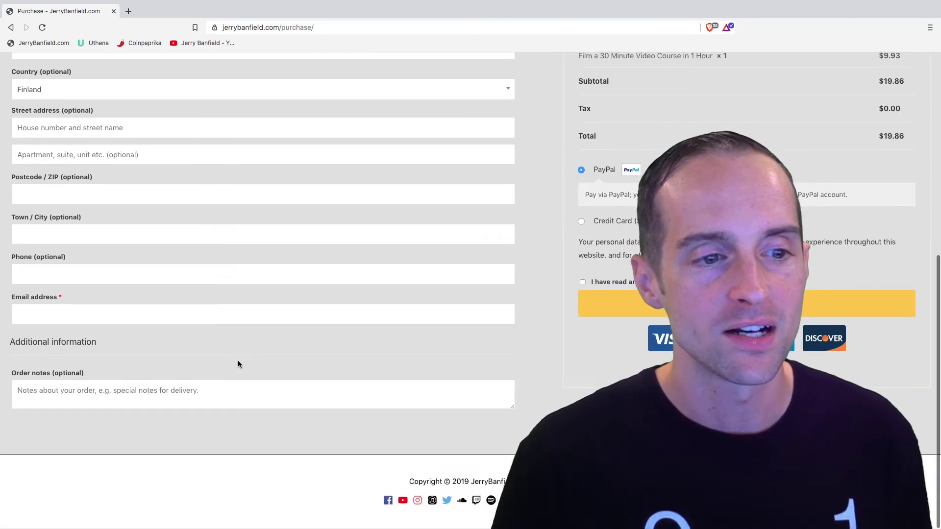
{"action": "scroll", "coordinate": [238, 363], "scroll_direction": "up", "scroll_amount": 6}
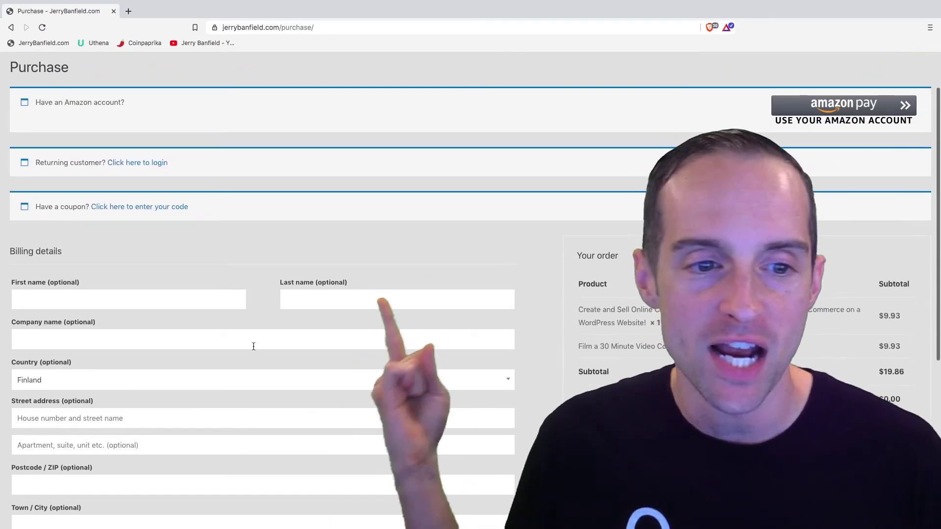
{"action": "scroll", "coordinate": [252, 273], "scroll_direction": "down", "scroll_amount": 5}
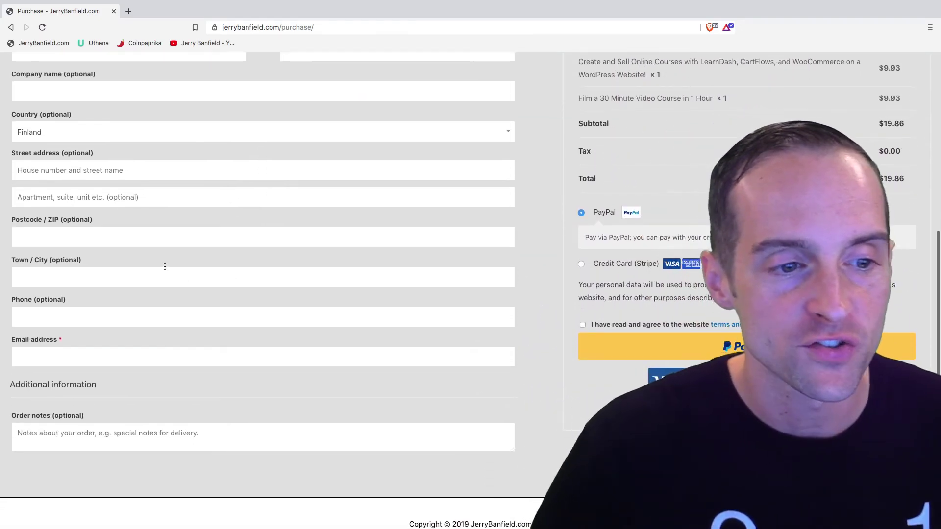
{"action": "scroll", "coordinate": [369, 310], "scroll_direction": "down", "scroll_amount": 1}
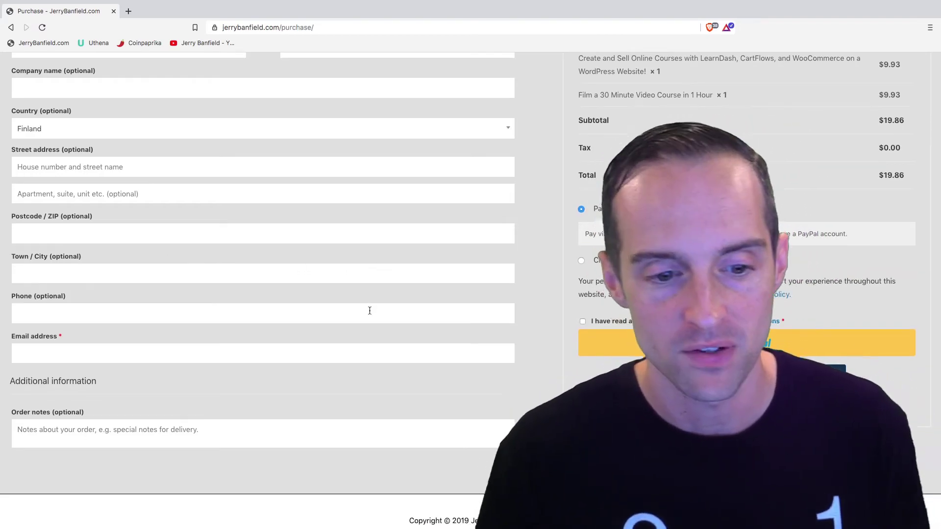
{"action": "scroll", "coordinate": [373, 307], "scroll_direction": "up", "scroll_amount": 7}
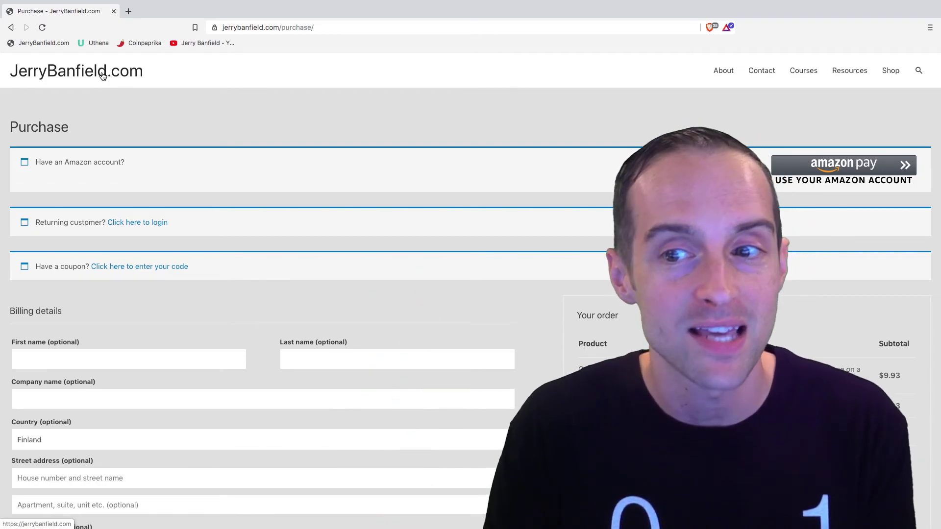
{"action": "scroll", "coordinate": [278, 165], "scroll_direction": "down", "scroll_amount": 7}
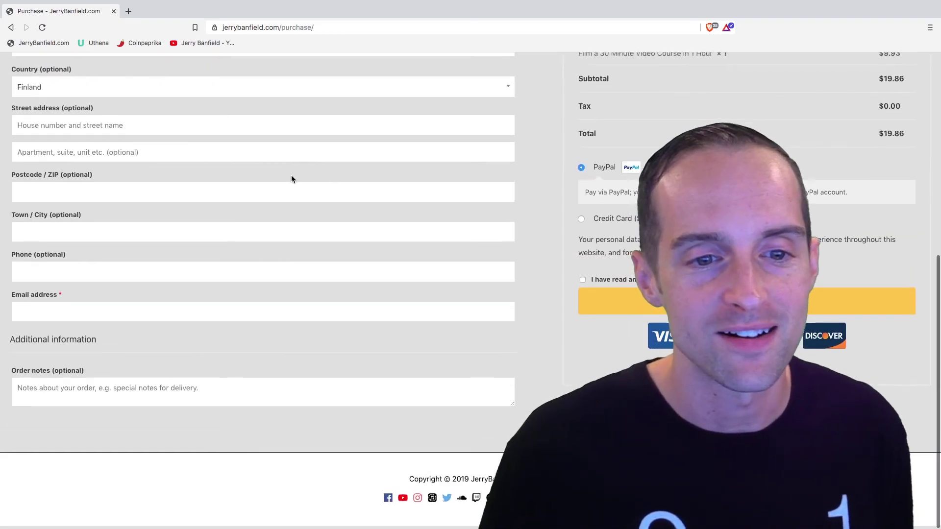
{"action": "scroll", "coordinate": [297, 176], "scroll_direction": "up", "scroll_amount": 7}
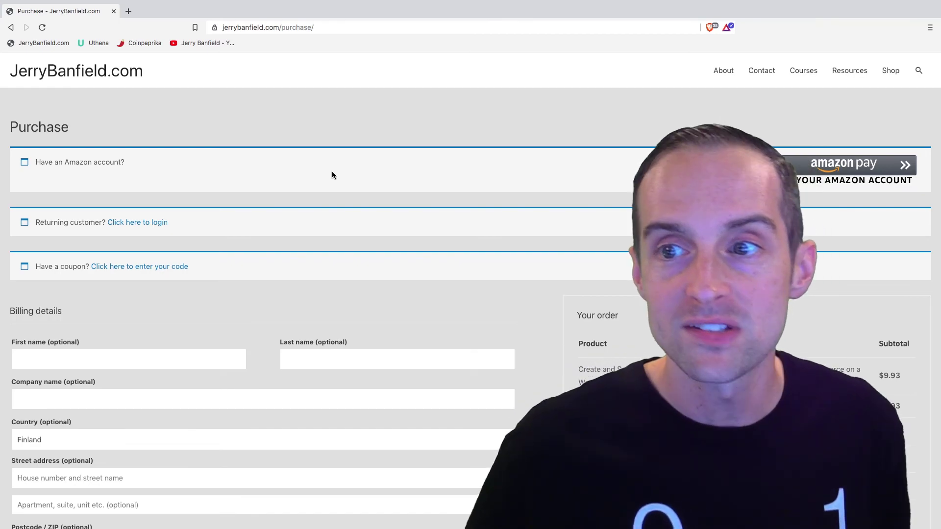
{"action": "left_click", "coordinate": [881, 69]}
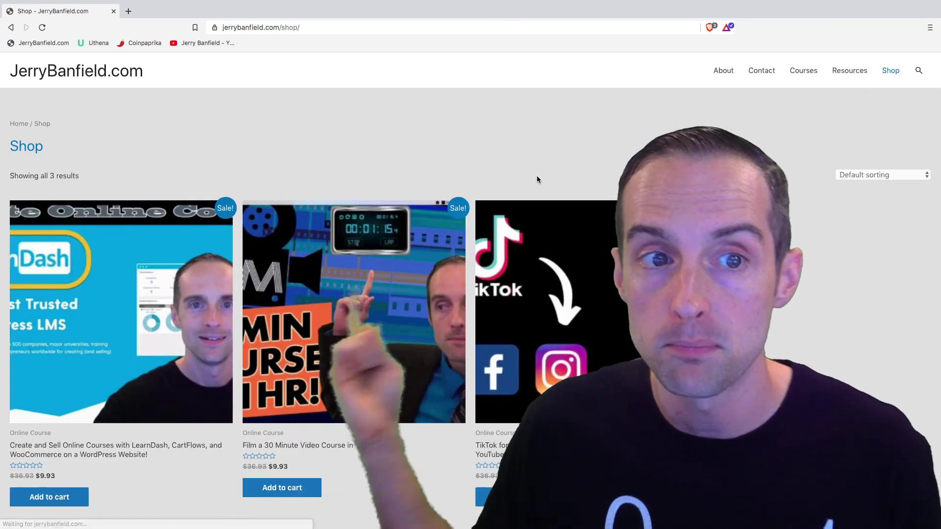